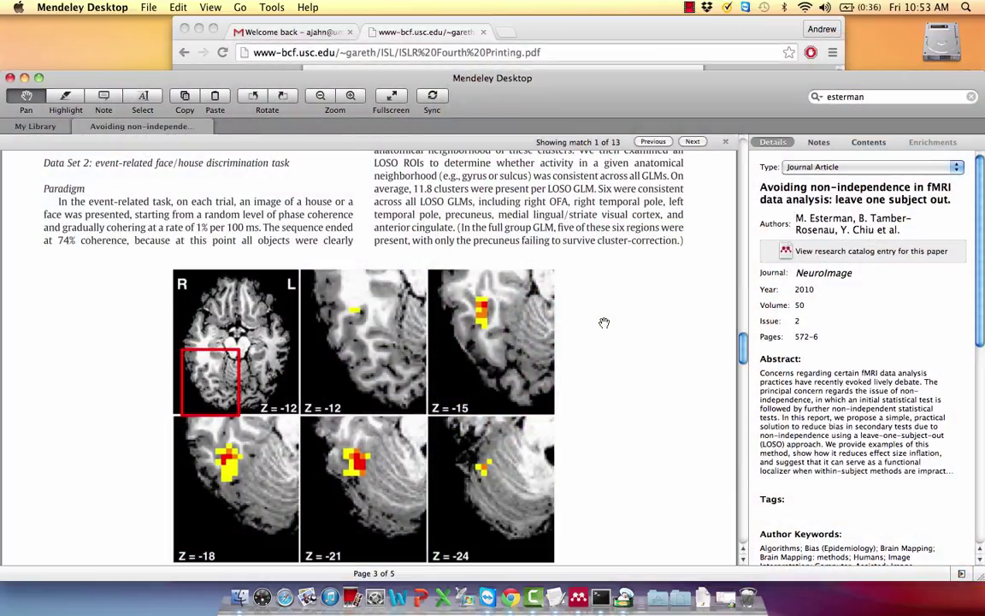
# Scroll through the LOSO paper's highlighted method paragraph and figure, then switch to Chicken of the VNC.
pyautogui.scroll(5, 604, 323)
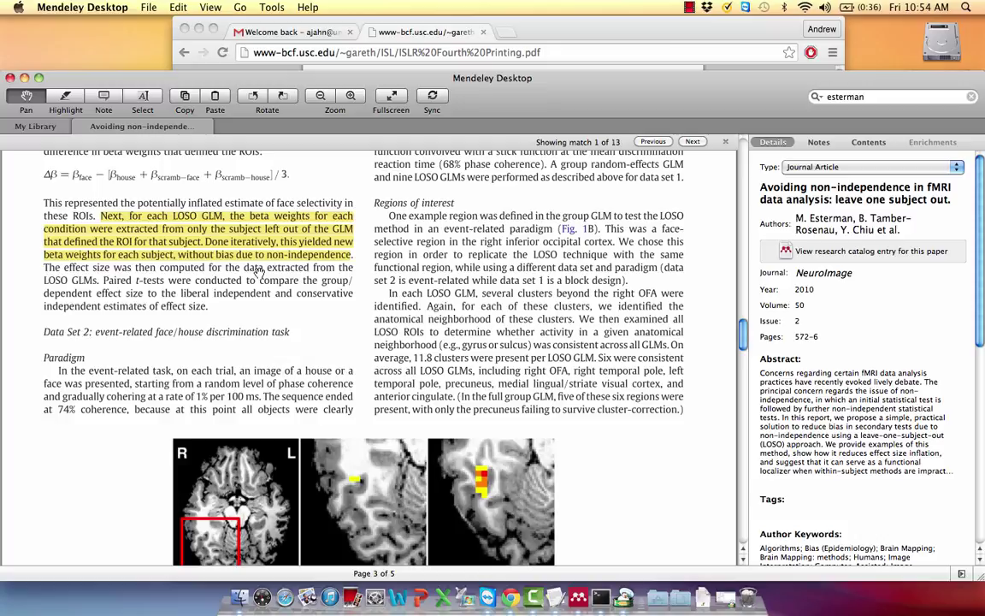
pyautogui.scroll(-5, 335, 312)
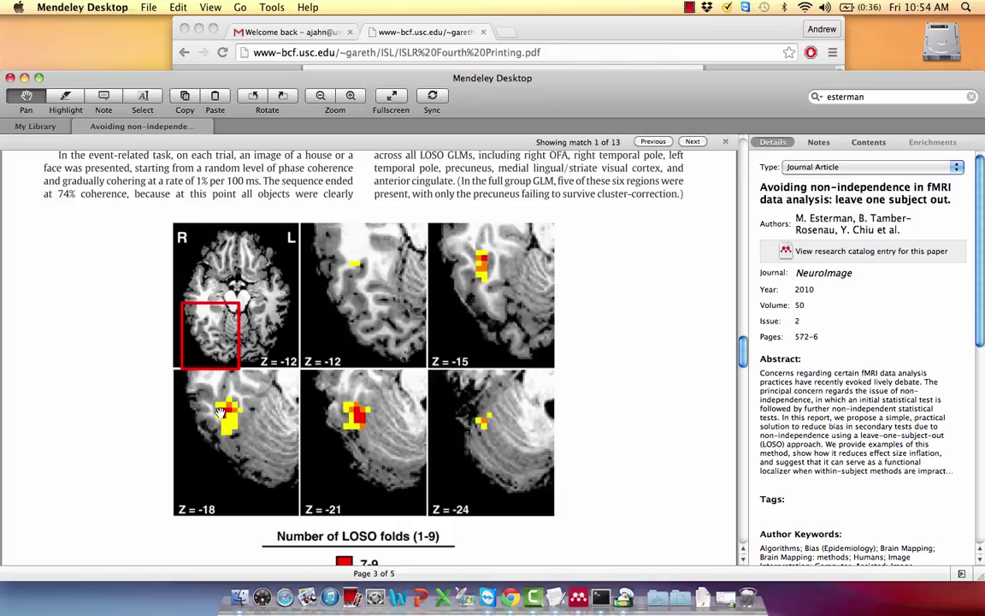
pyautogui.scroll(-2, 347, 415)
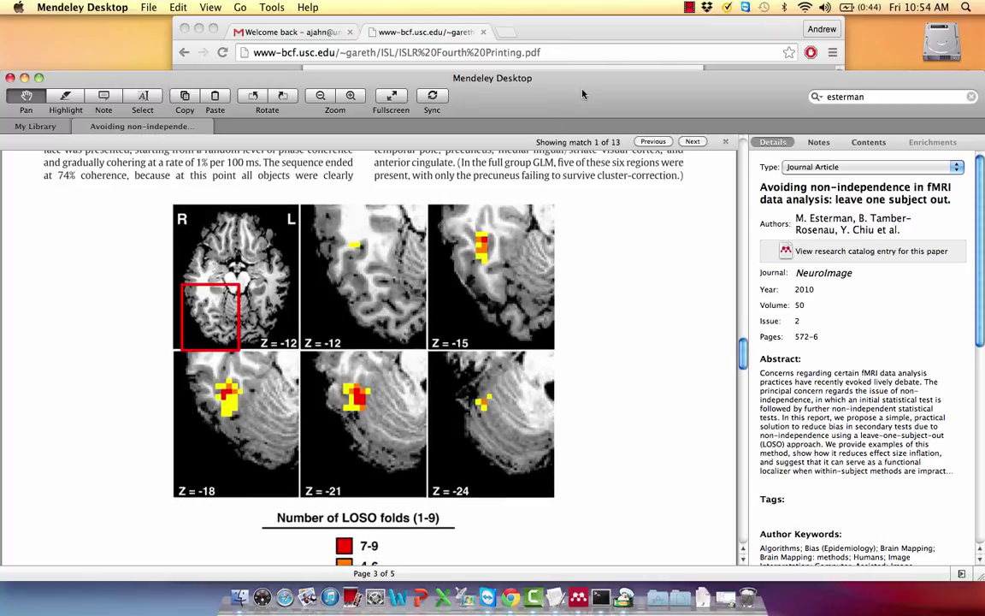
pyautogui.click(528, 30)
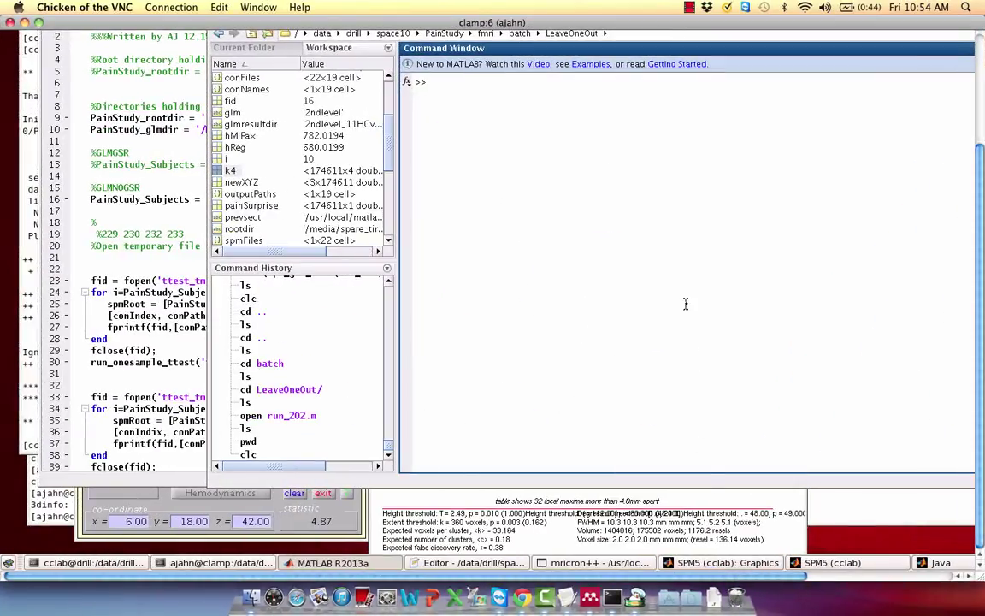
# Put the remote MATLAB session into fullscreen mode.
pyautogui.click(246, 7)
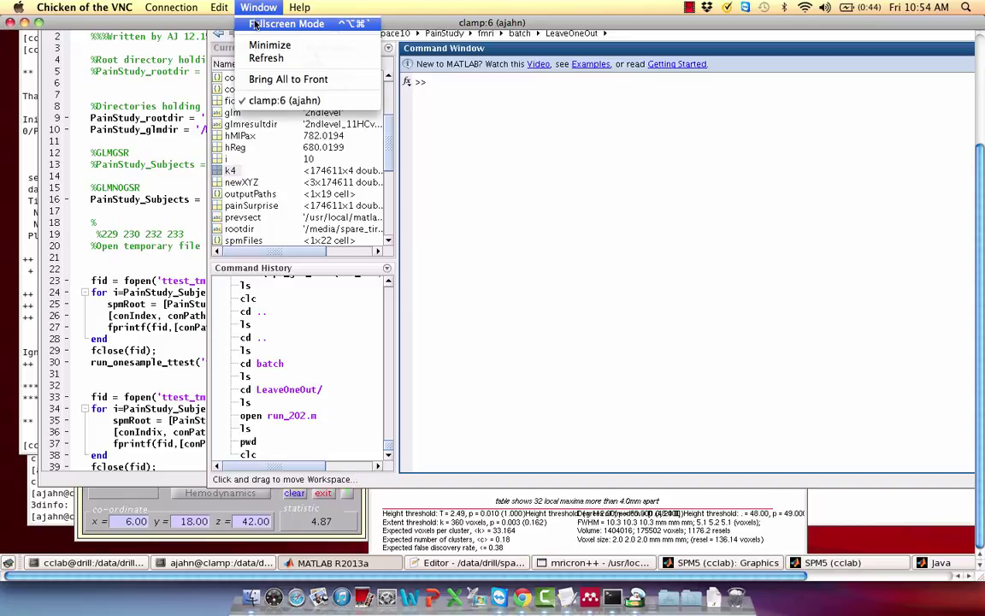
pyautogui.click(274, 23)
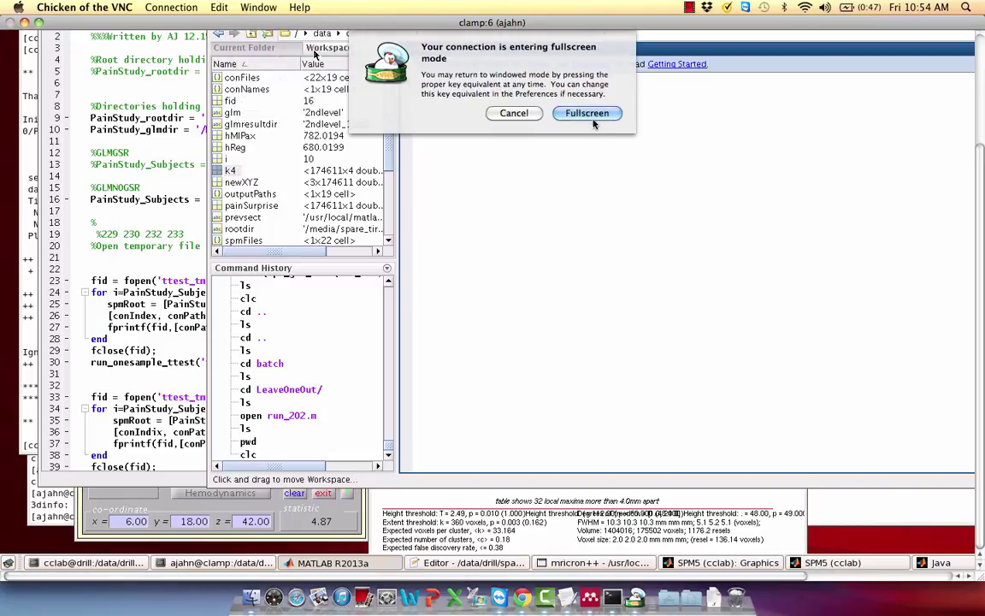
pyautogui.click(587, 113)
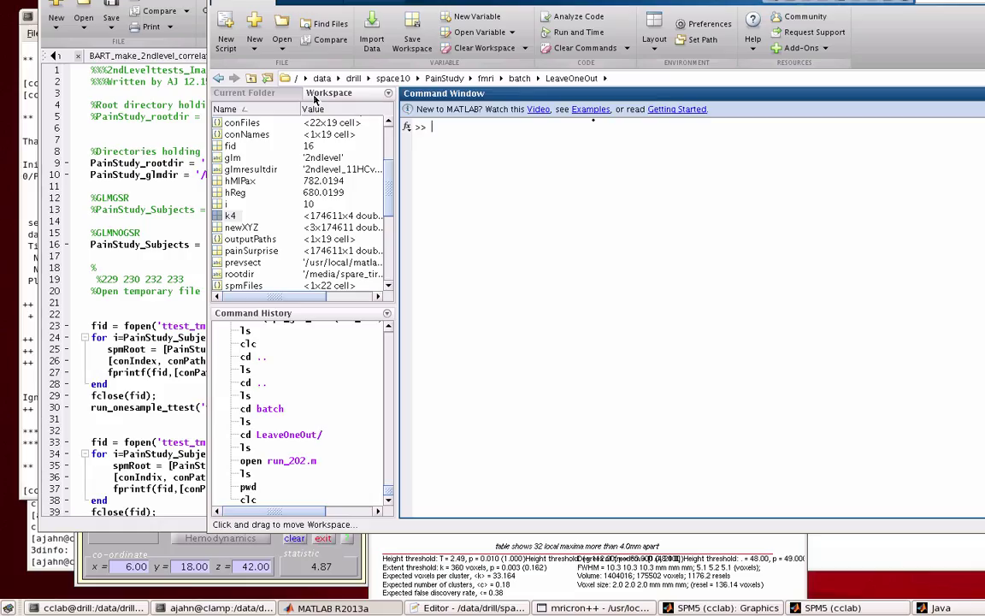
# List the LeaveOneOut folder's scripts and highlight 202, then 203, in the run_2xx.m names.
pyautogui.write('s')
pyautogui.press('Return')
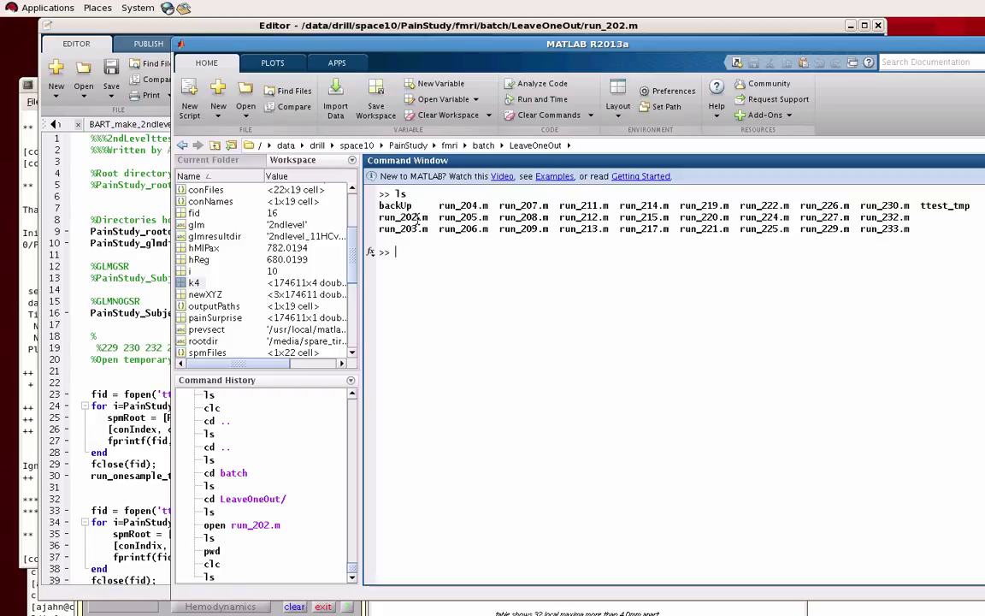
pyautogui.moveTo(418, 217); pyautogui.dragTo(398, 217)
pyautogui.moveTo(420, 229); pyautogui.dragTo(400, 231)
pyautogui.click(110, 376)
pyautogui.scroll(-20, 398, 382)
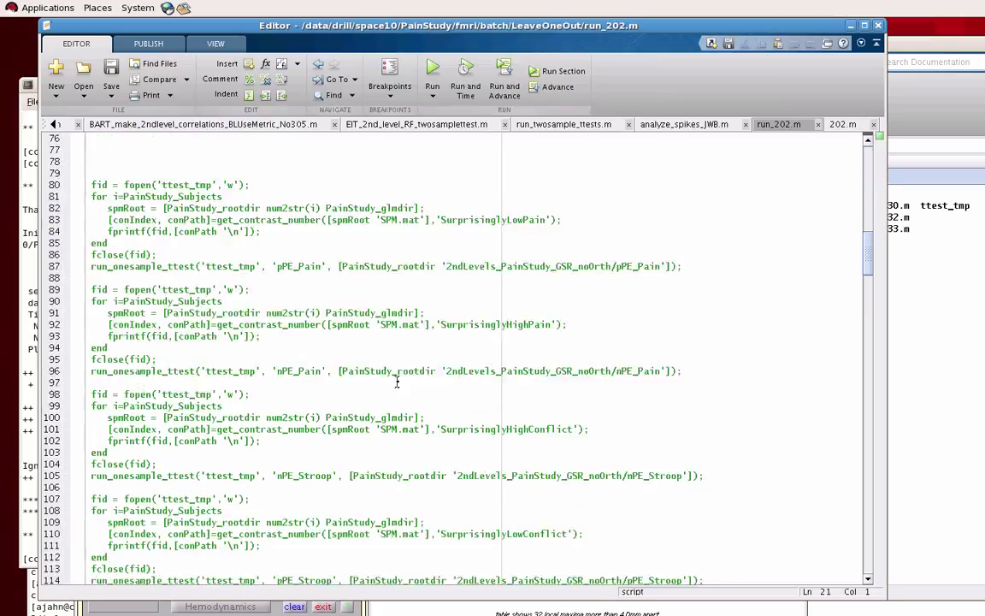
pyautogui.scroll(-6, 397, 382)
pyautogui.moveTo(874, 282); pyautogui.dragTo(866, 197)
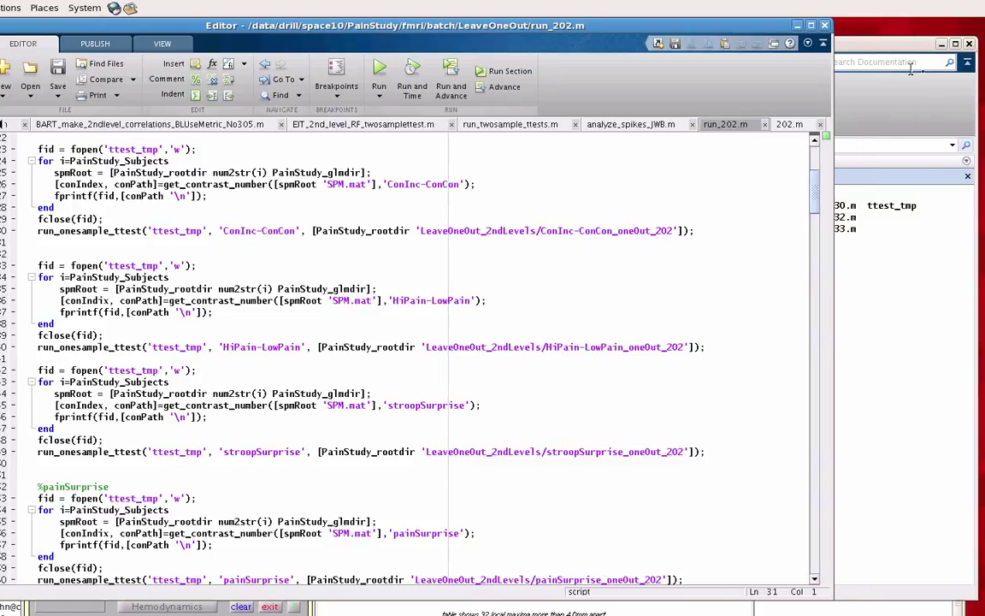
# Check the working folder with pwd, move up to the fmri folder and list it.
pyautogui.click(862, 71)
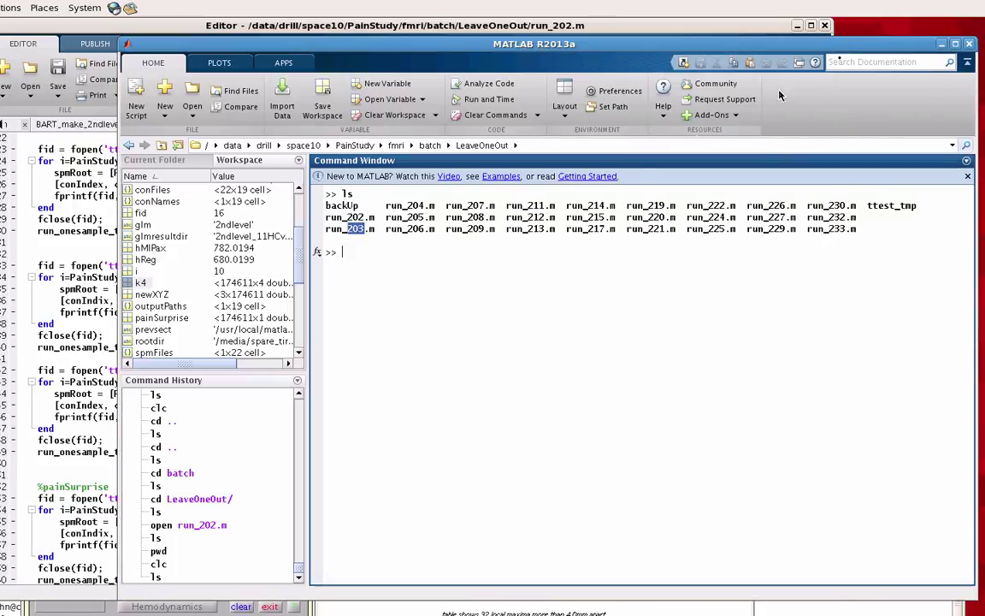
pyautogui.write('pwd')
pyautogui.press('Return')
pyautogui.write('cd ..')
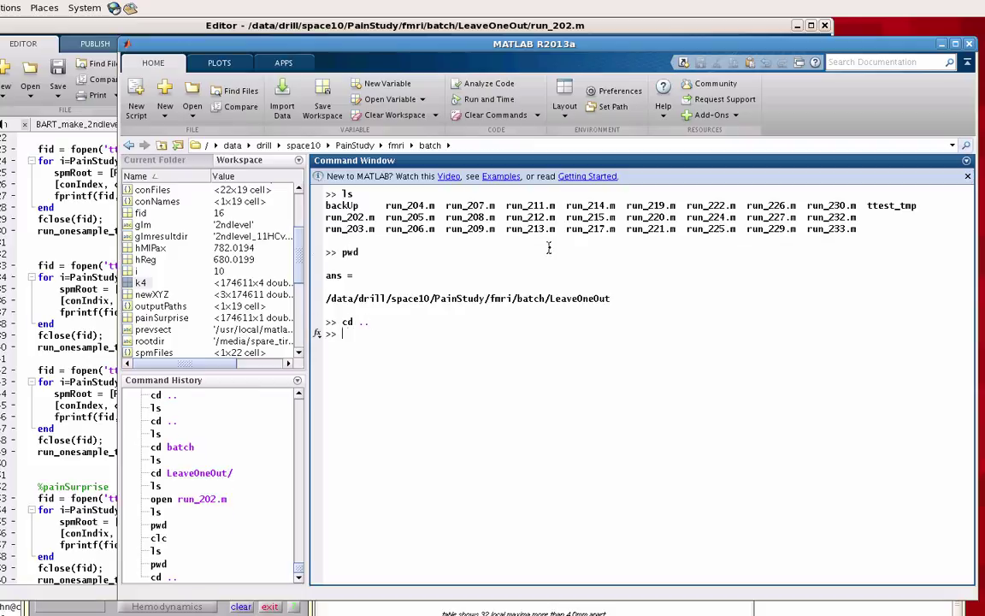
pyautogui.write('d ..')
pyautogui.press('Return')
pyautogui.write('ls')
pyautogui.press('Return')
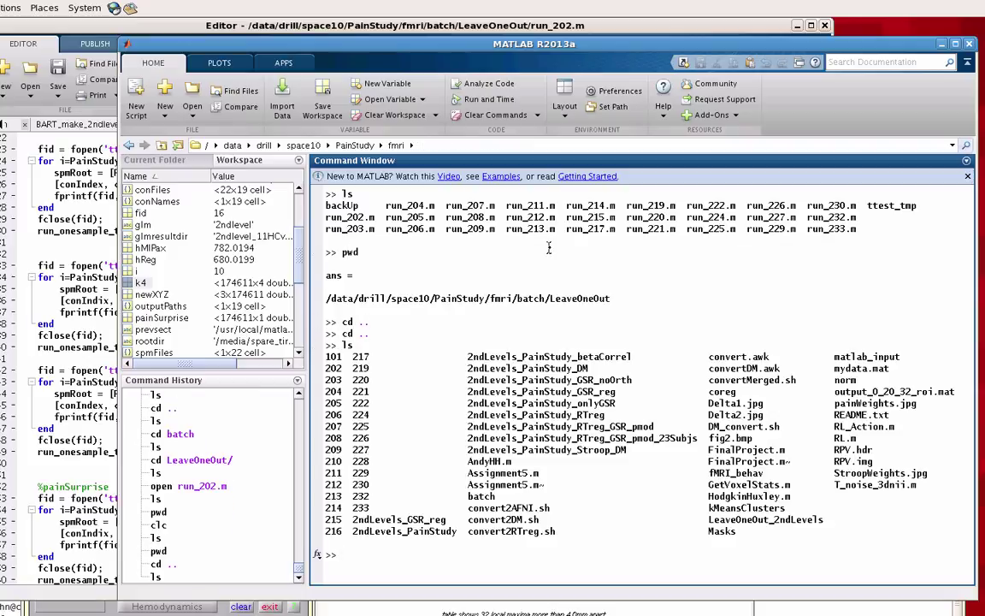
# Change into LeaveOneOut_2ndLevels, then into stroopSurprise_oneOut_202, listing each folder.
pyautogui.write('cd Lea')
pyautogui.press('Tab')
pyautogui.press('Return')
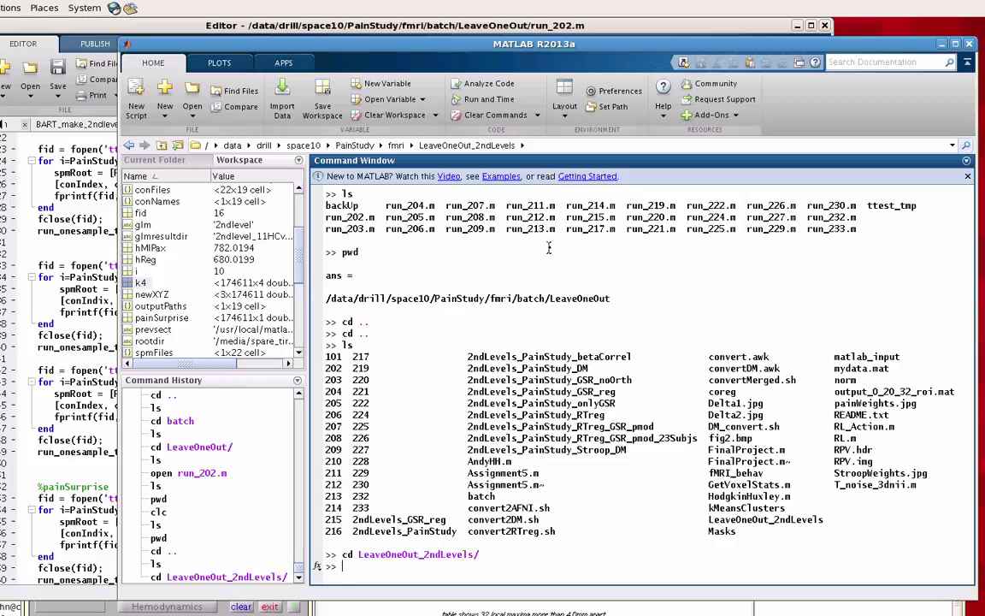
pyautogui.write('ls')
pyautogui.press('Return')
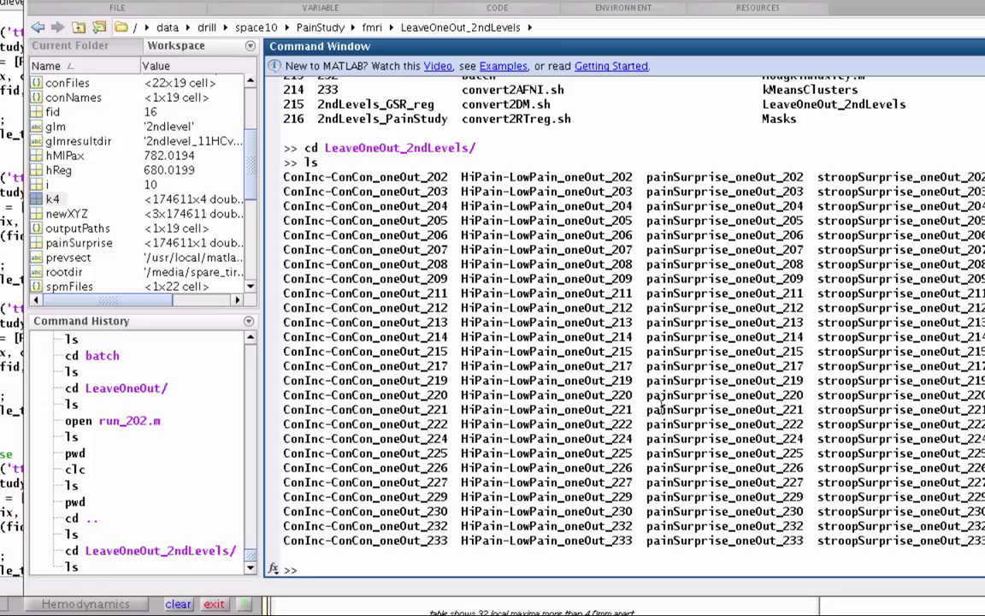
pyautogui.write('cd st')
pyautogui.press('Tab')
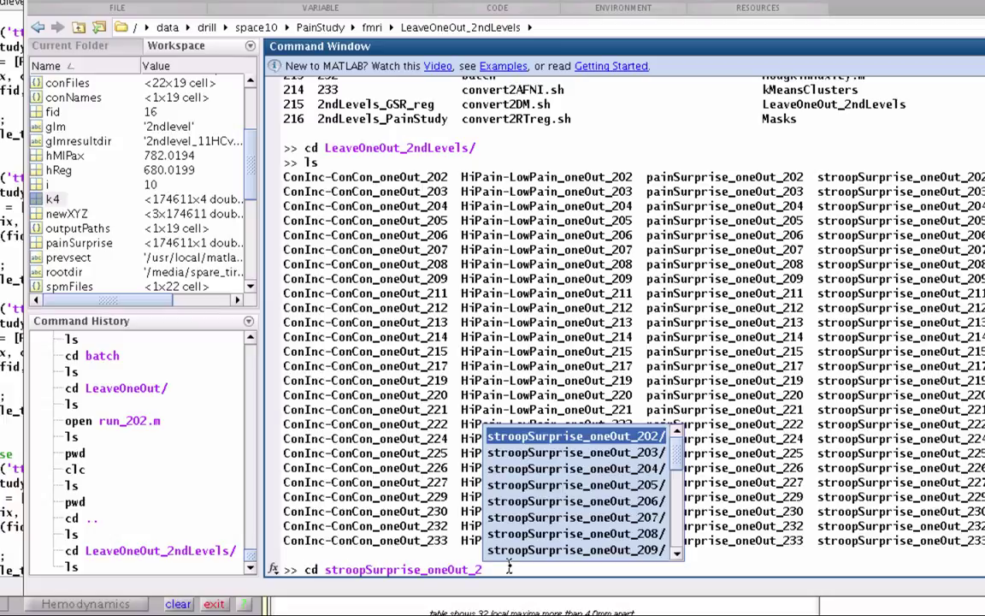
pyautogui.press('Return')
pyautogui.press('Return')
pyautogui.write('ls')
pyautogui.press('Return')
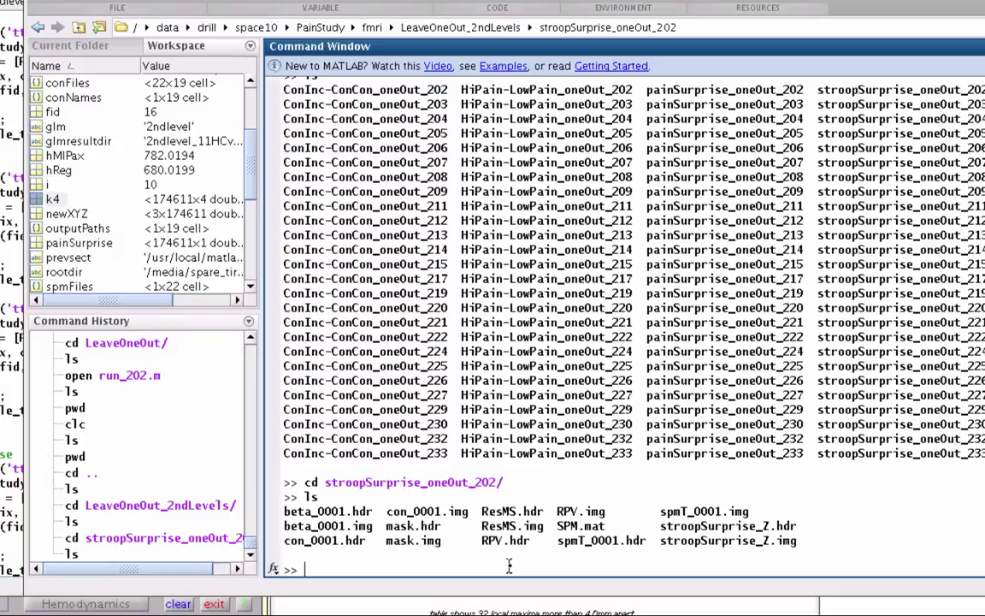
# Launch SPM for fMRI and load this folder's SPM.mat results with the stroopSurprise contrast.
pyautogui.write('spm fmri')
pyautogui.press('Return')
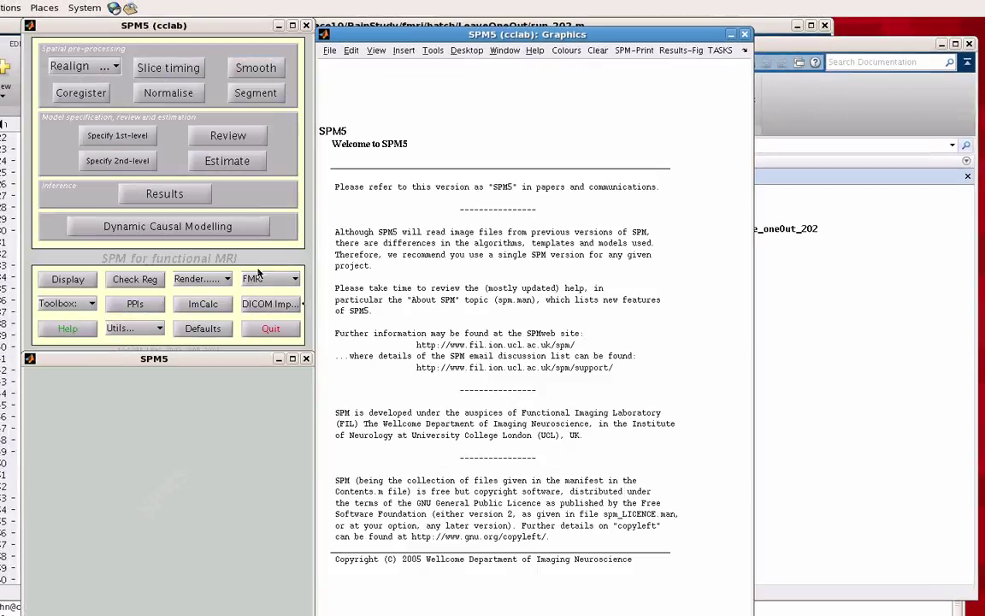
pyautogui.click(172, 193)
pyautogui.click(564, 248)
pyautogui.click(462, 431)
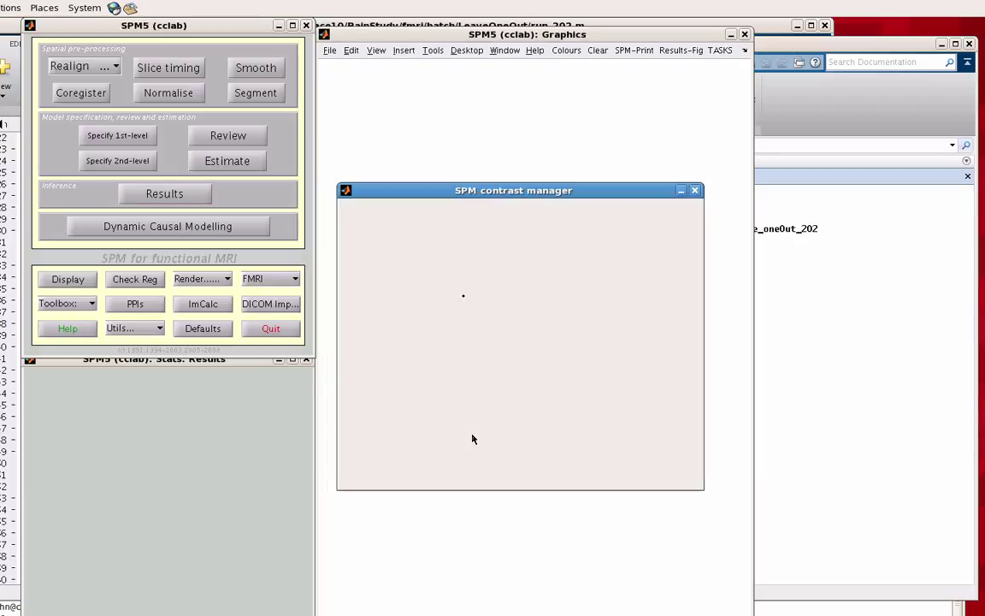
pyautogui.doubleClick(464, 265)
# Threshold with no mask or ROI, no correction, p<0.01 and a 360-voxel extent.
pyautogui.click(275, 377)
pyautogui.click(273, 396)
pyautogui.press('Return')
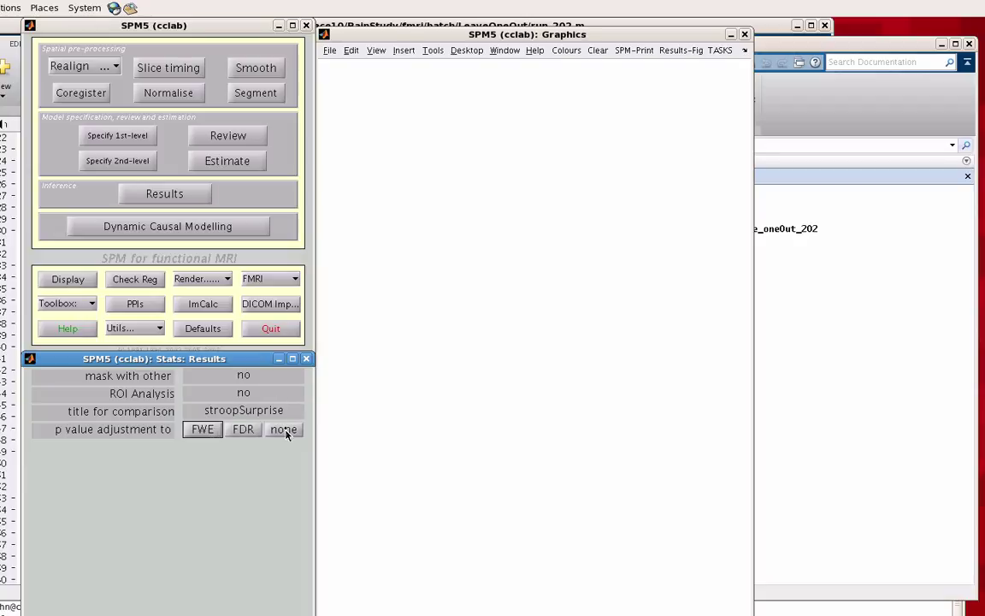
pyautogui.click(282, 431)
pyautogui.press('End')
pyautogui.press('BackSpace')
pyautogui.press('BackSpace')
pyautogui.write('1')
pyautogui.press('Return')
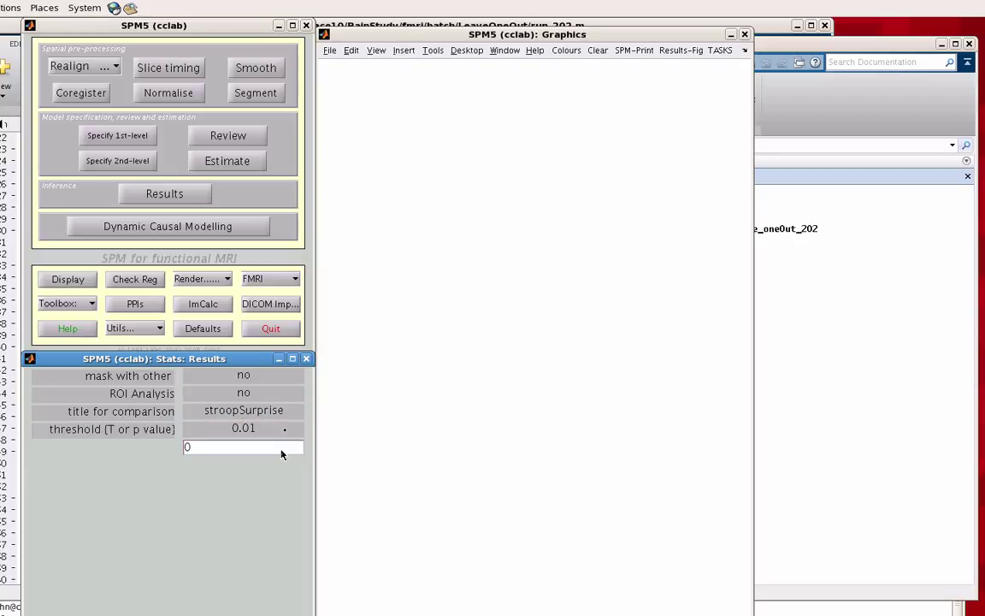
pyautogui.write('360')
pyautogui.press('Return')
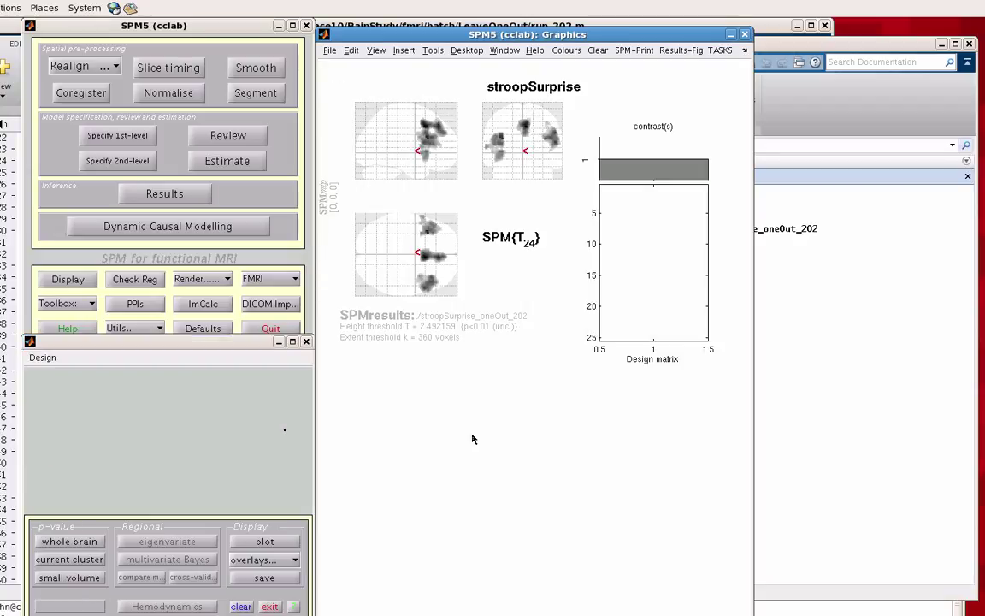
# Show the top cluster's statistics and move to the peak voxel at 6 18 42.
pyautogui.click(525, 126)
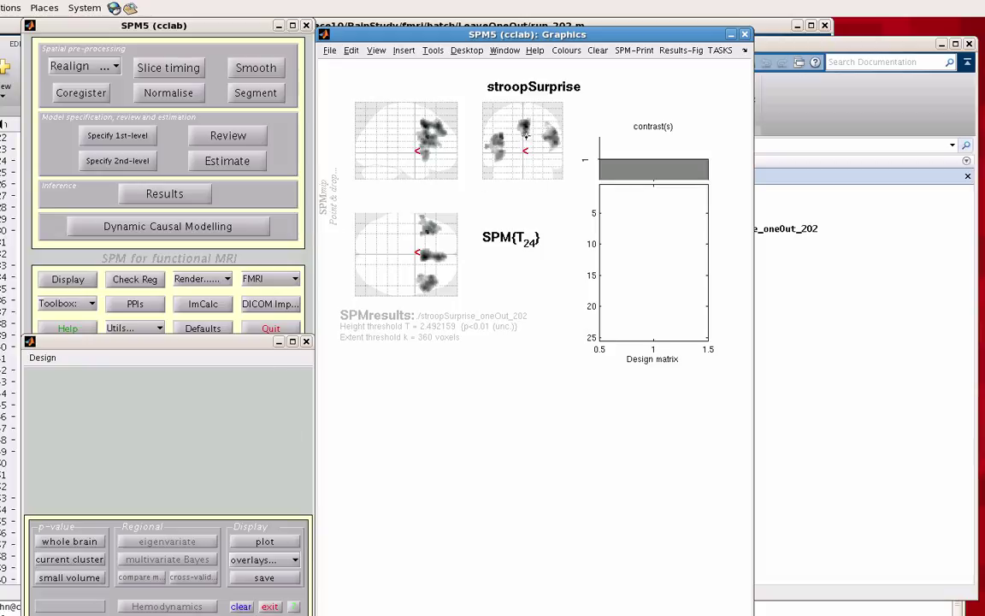
pyautogui.click(68, 560)
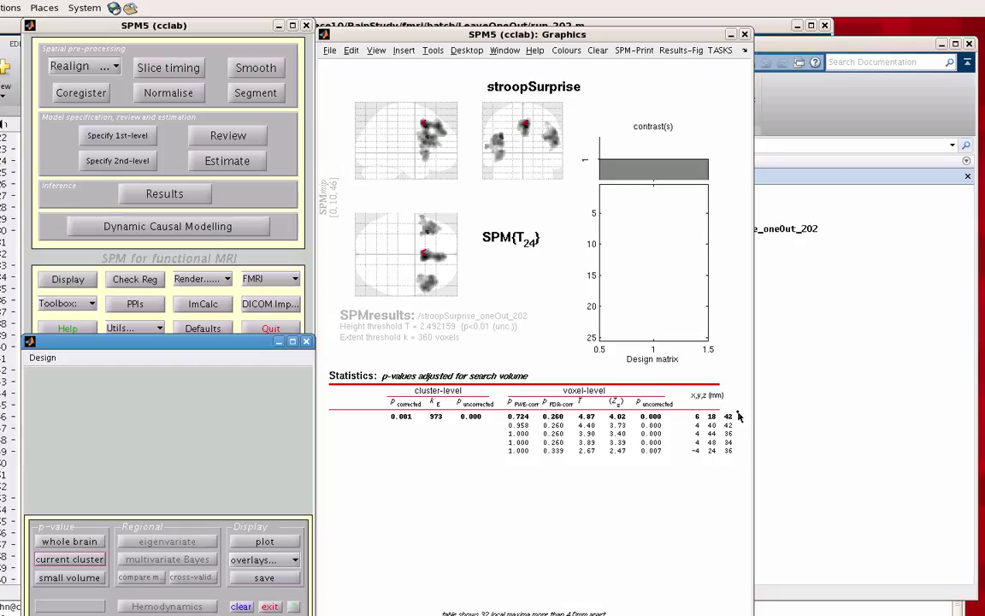
pyautogui.click(721, 419)
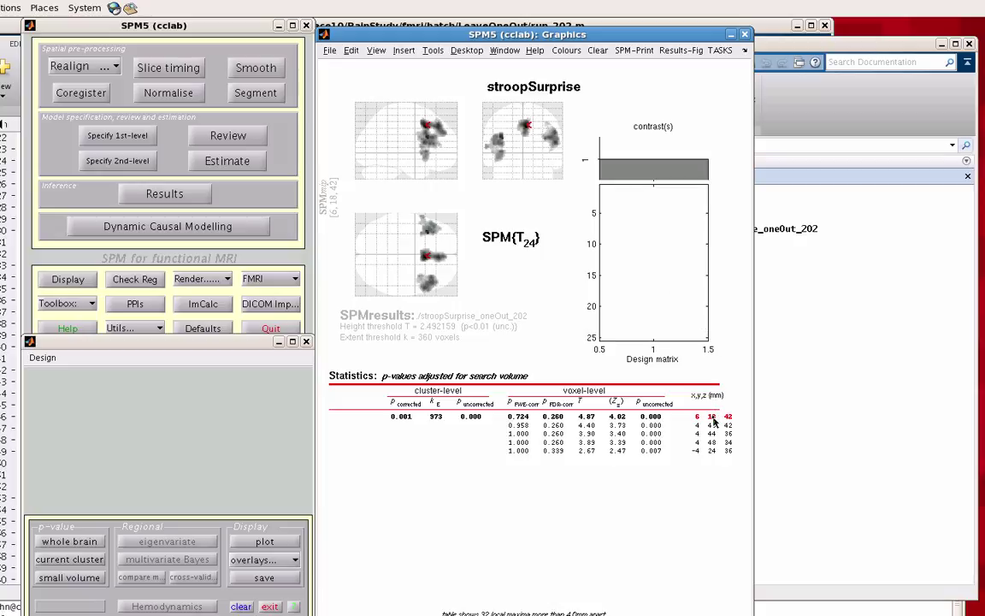
pyautogui.click(826, 415)
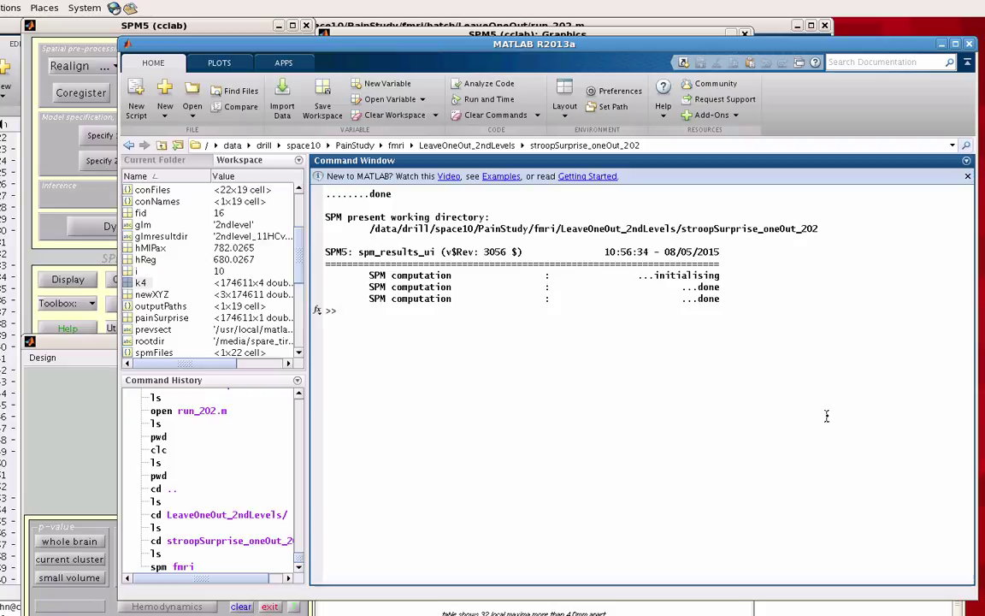
# Clear the partly typed commands and enter SPM.xY.P to print the model's image paths.
pyautogui.write('spm_')
pyautogui.press('BackSpace')
pyautogui.press('BackSpace')
pyautogui.press('BackSpace')
pyautogui.press('BackSpace')
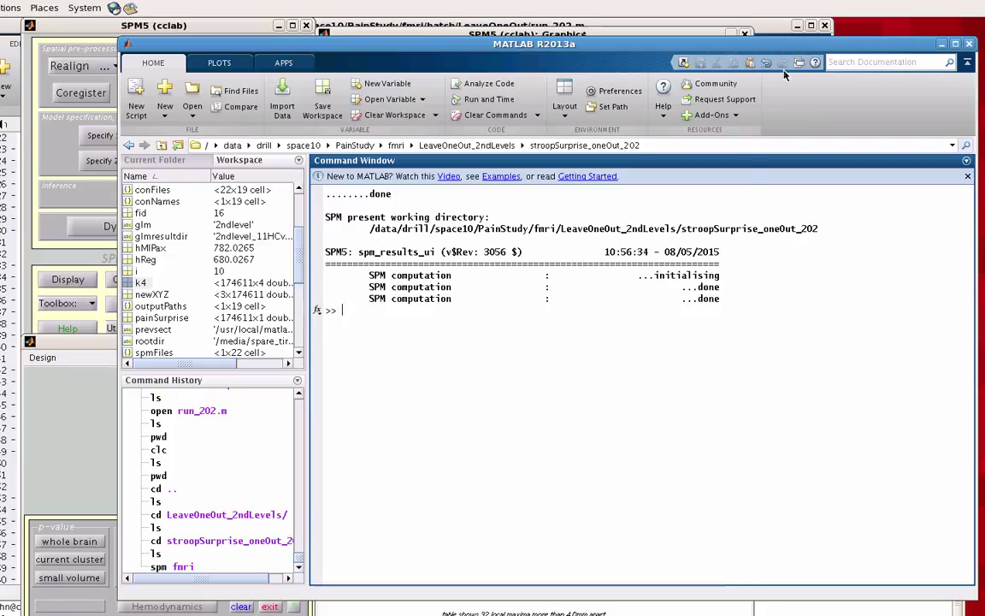
pyautogui.click(815, 283)
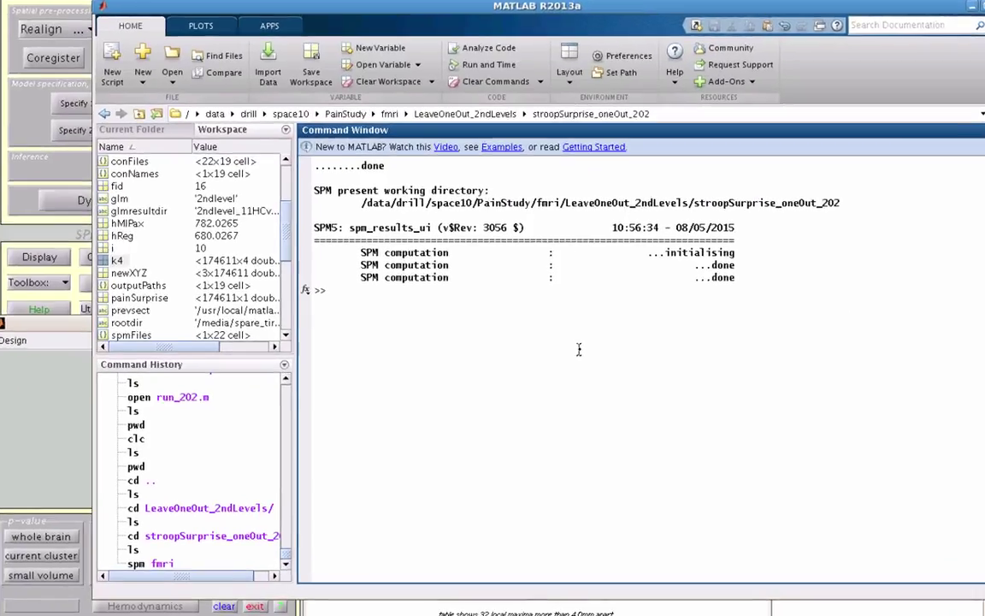
pyautogui.write('mean(spm_get_data(')
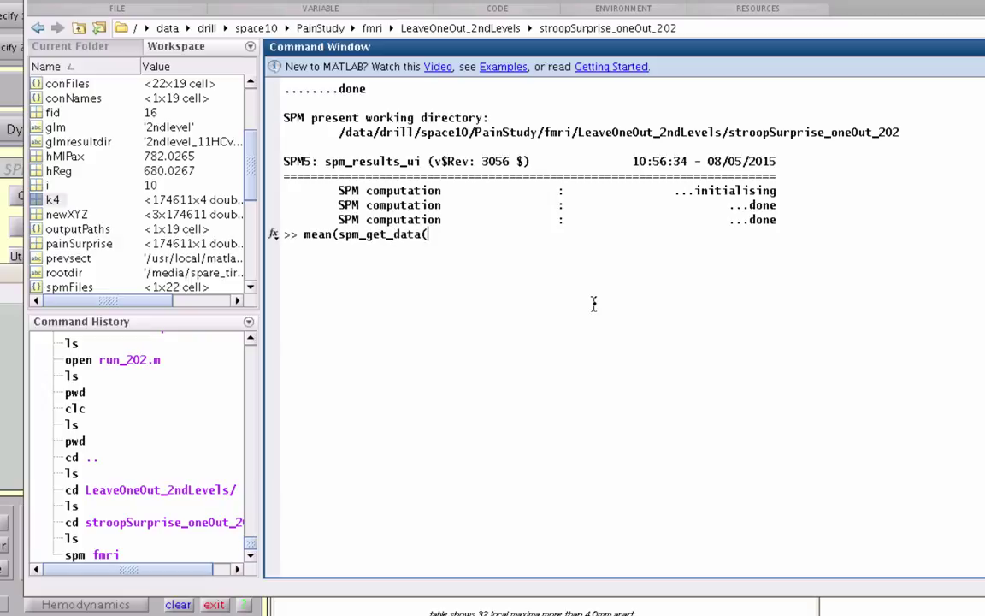
pyautogui.write('SP')
pyautogui.press('BackSpace')
pyautogui.press('BackSpace')
pyautogui.press('Escape')
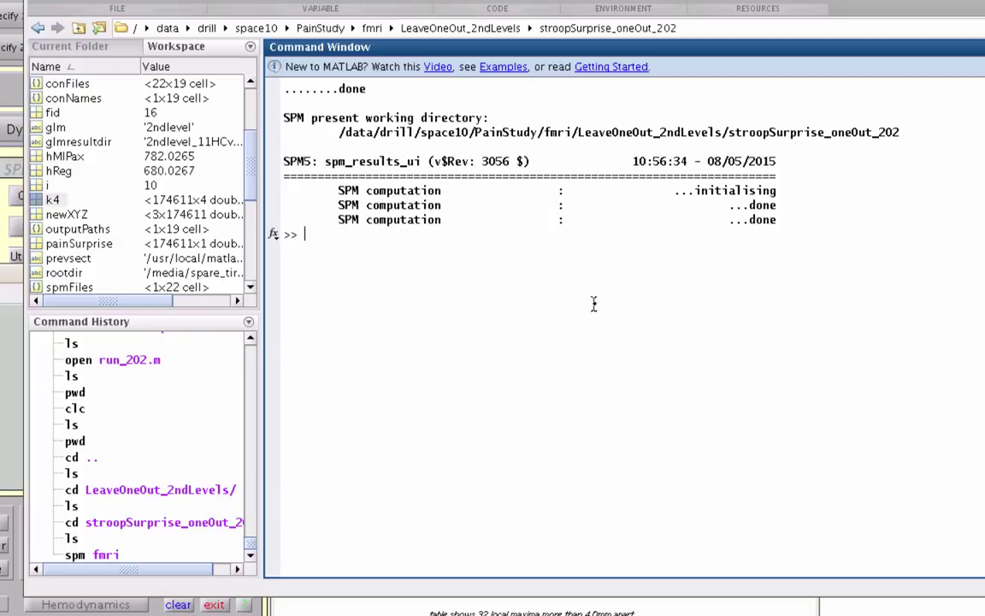
pyautogui.write('SPM.xY.P')
# Copy the first printed con_0007.img path, change 203 to 202, and assign it to subj_202.
pyautogui.press('Return')
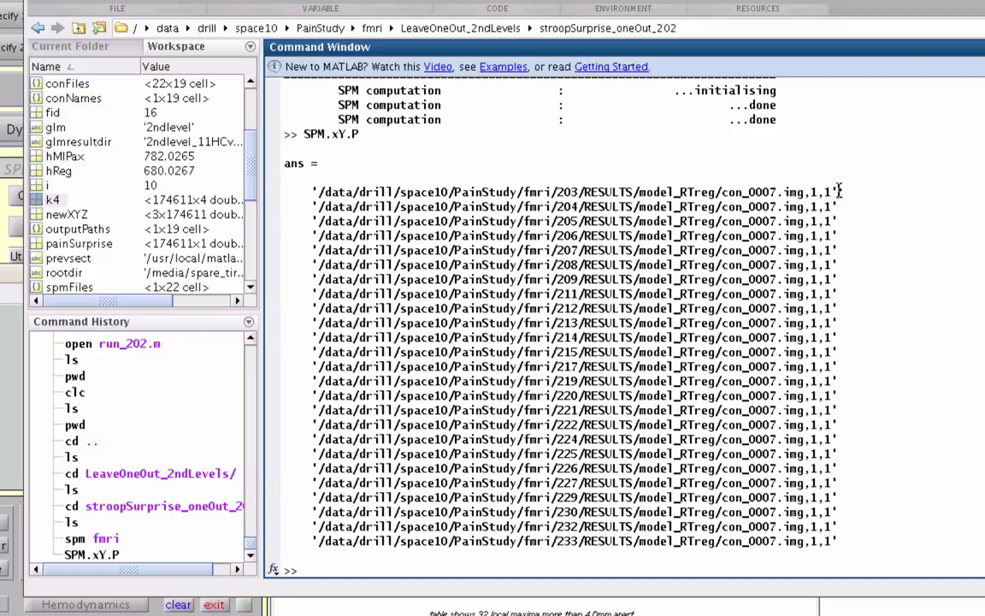
pyautogui.moveTo(839, 190); pyautogui.dragTo(314, 195)
pyautogui.hotkey('ctrl', 'c')
pyautogui.click(330, 565)
pyautogui.hotkey('ctrl', 'v')
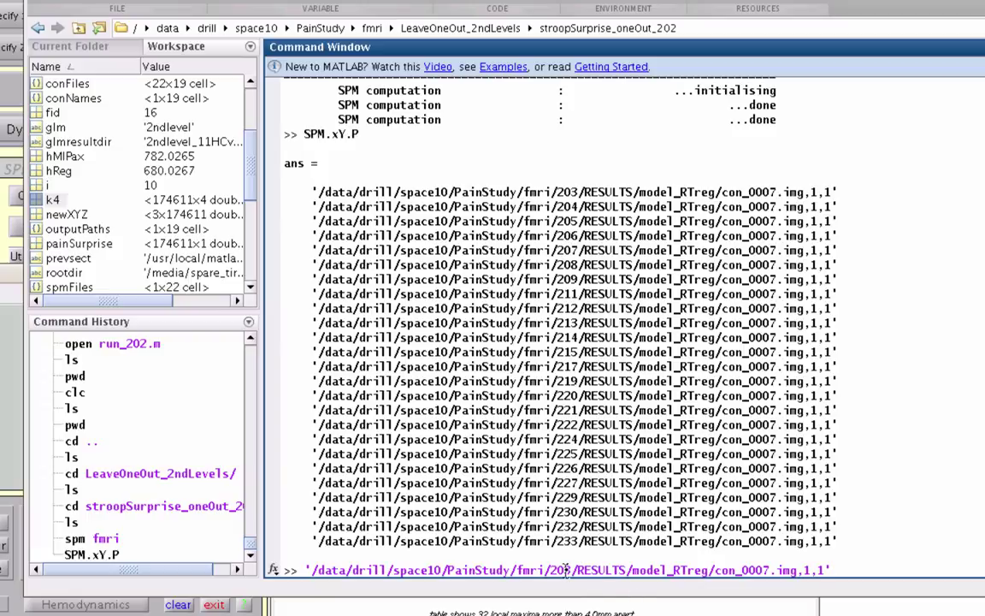
pyautogui.press('BackSpace')
pyautogui.write('2')
pyautogui.press('Left')
pyautogui.press('Left')
pyautogui.press('Left')
pyautogui.press('Left')
pyautogui.press('Left')
pyautogui.press('Left')
pyautogui.press('Left')
pyautogui.press('Left')
pyautogui.press('Left')
pyautogui.press('Left')
pyautogui.press('Left')
pyautogui.press('Left')
pyautogui.press('Left')
pyautogui.press('Left')
pyautogui.press('Left')
pyautogui.press('Left')
pyautogui.press('Left')
pyautogui.write('subj_')
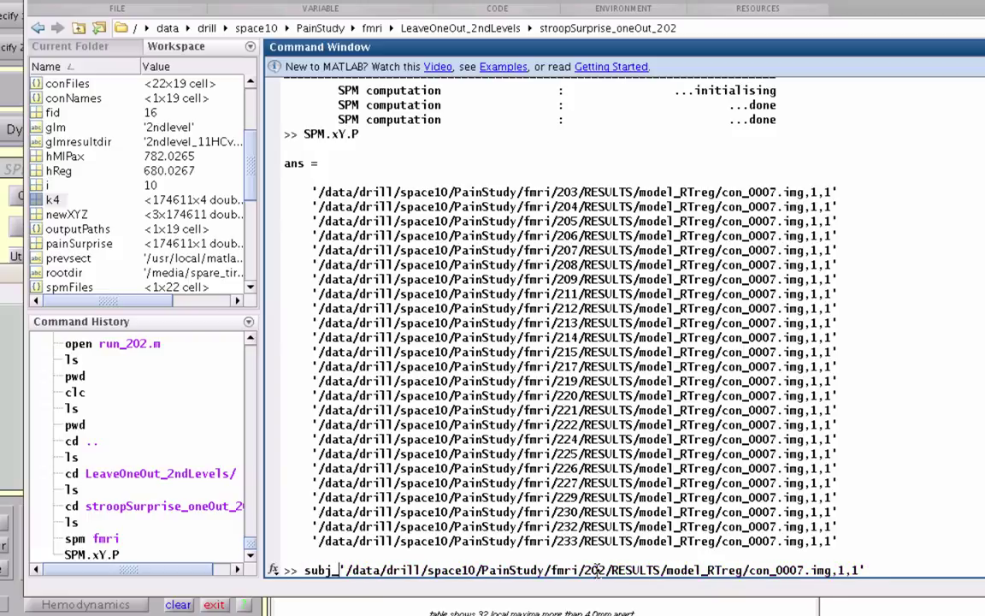
pyautogui.write('202 =')
pyautogui.press('Return')
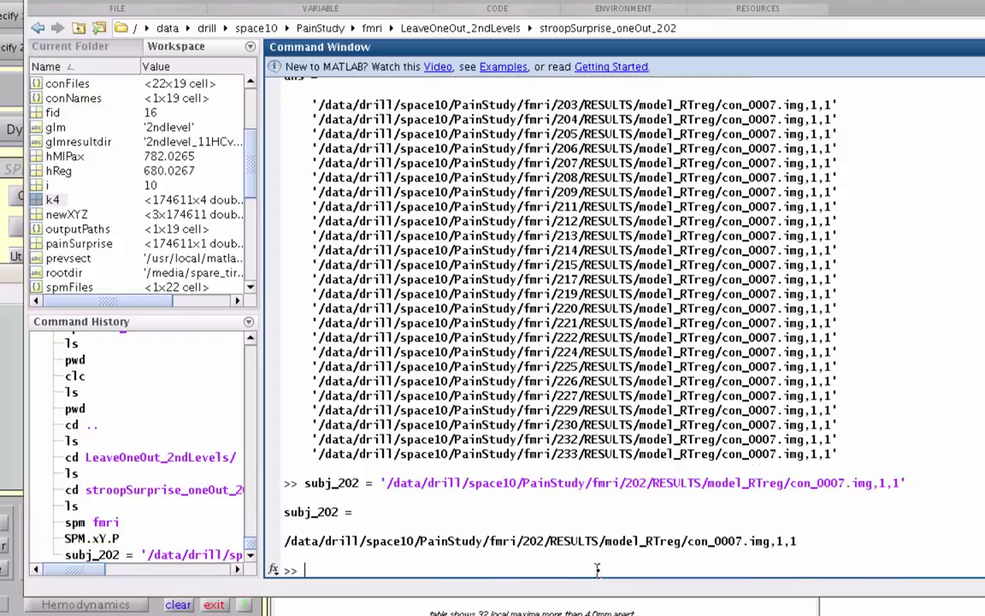
# Run mean(spm_get_data(subj_202, xSPM.XYZ), 2) and select the 1.0191 result.
pyautogui.write('mean(spm_get_data(')
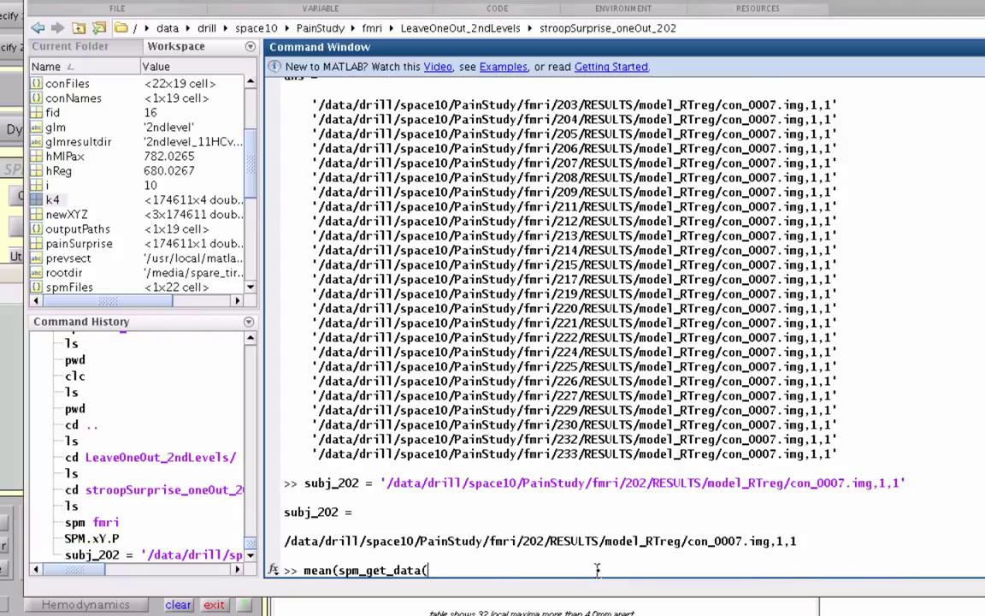
pyautogui.write('subj')
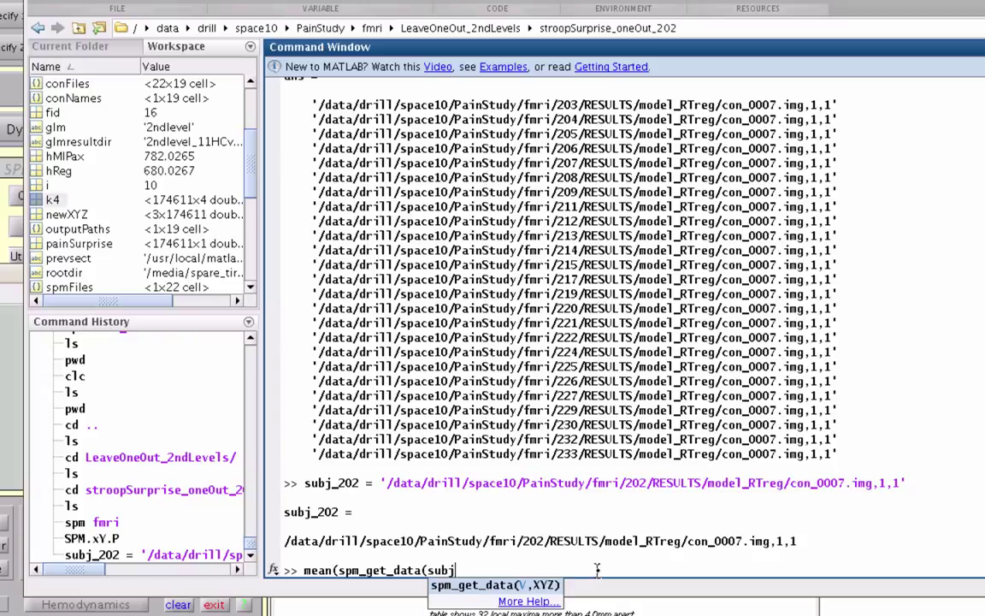
pyautogui.write('_202')
pyautogui.write(', xSPM.XYZ')
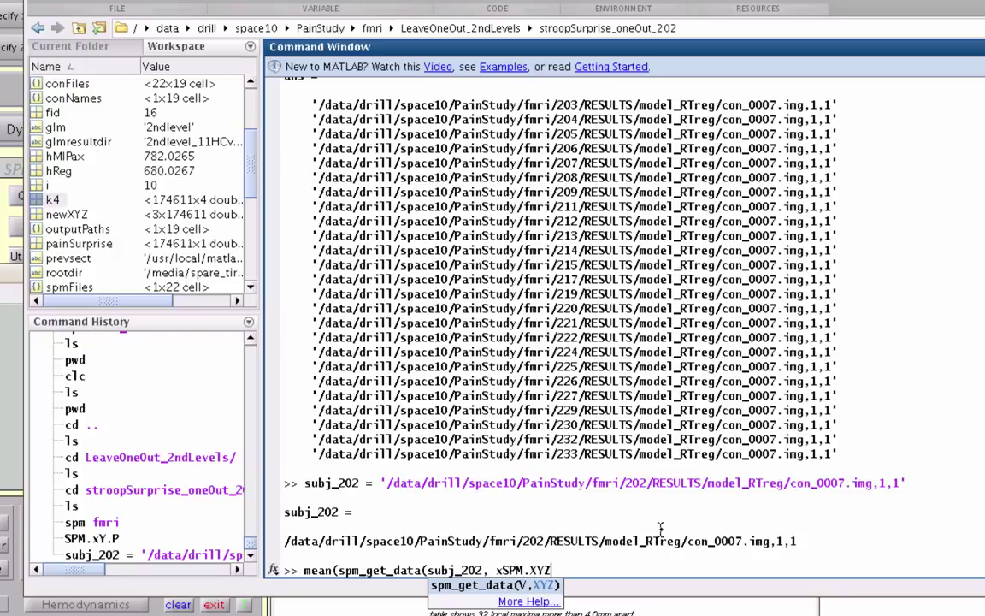
pyautogui.write('), 2)')
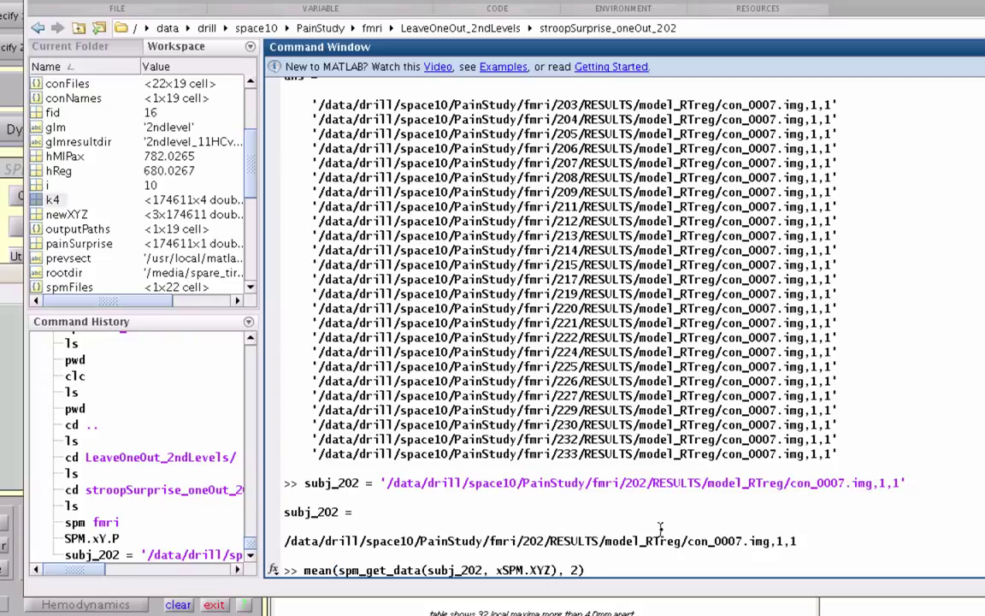
pyautogui.press('Return')
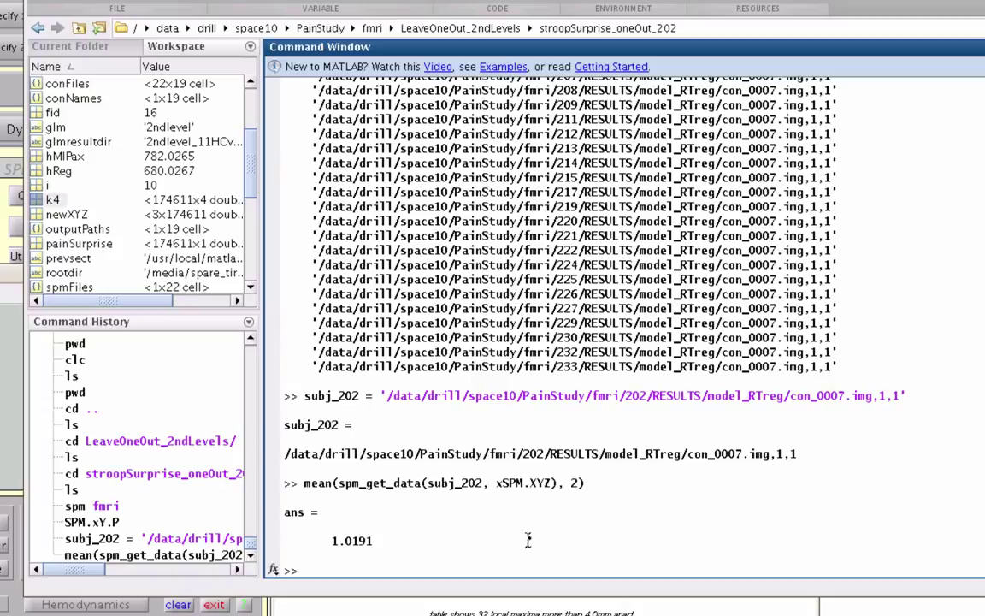
pyautogui.moveTo(376, 539); pyautogui.dragTo(332, 540)
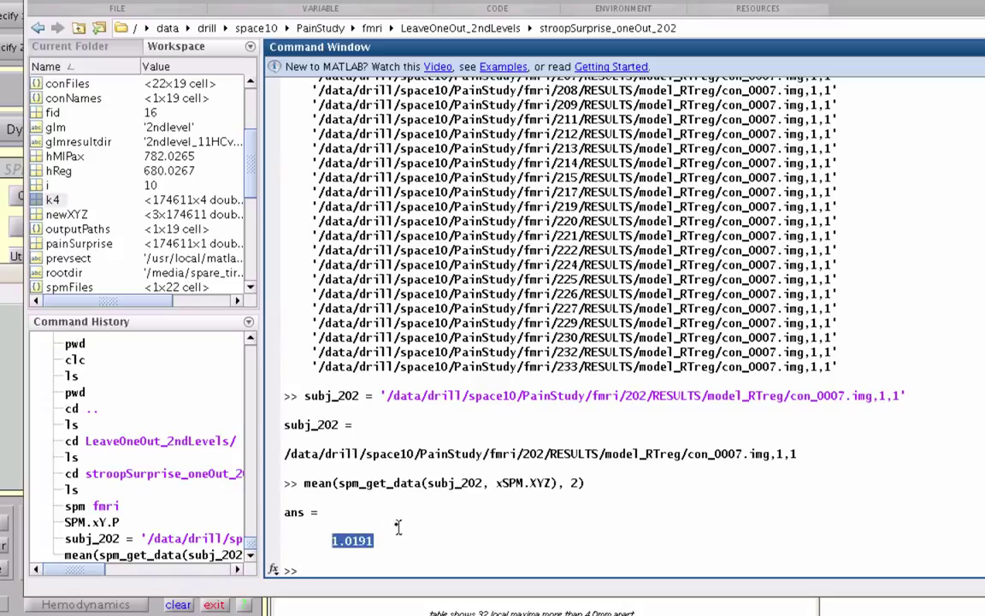
# Open SPM Results on stroopSurprise_oneOut_203's SPM.mat and pick the stroopSurprise contrast.
pyautogui.click(9, 83)
pyautogui.click(86, 89)
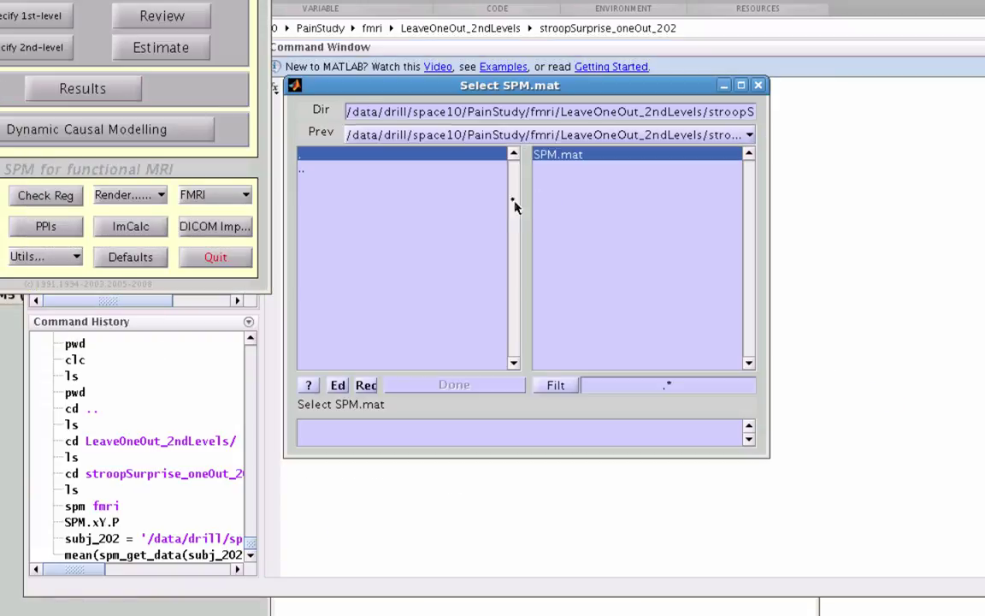
pyautogui.doubleClick(301, 169)
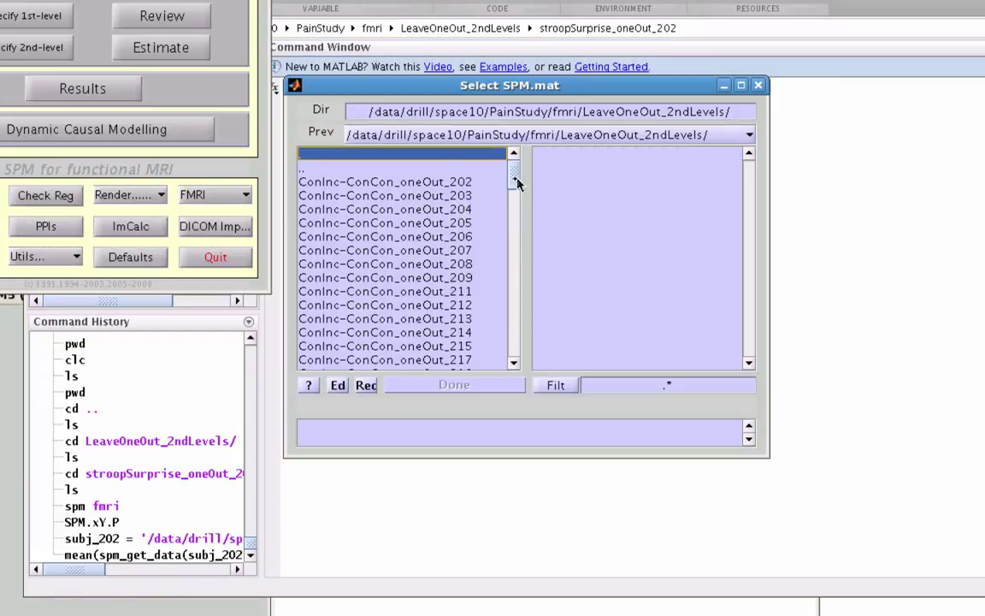
pyautogui.moveTo(517, 182); pyautogui.dragTo(523, 321)
pyautogui.doubleClick(439, 212)
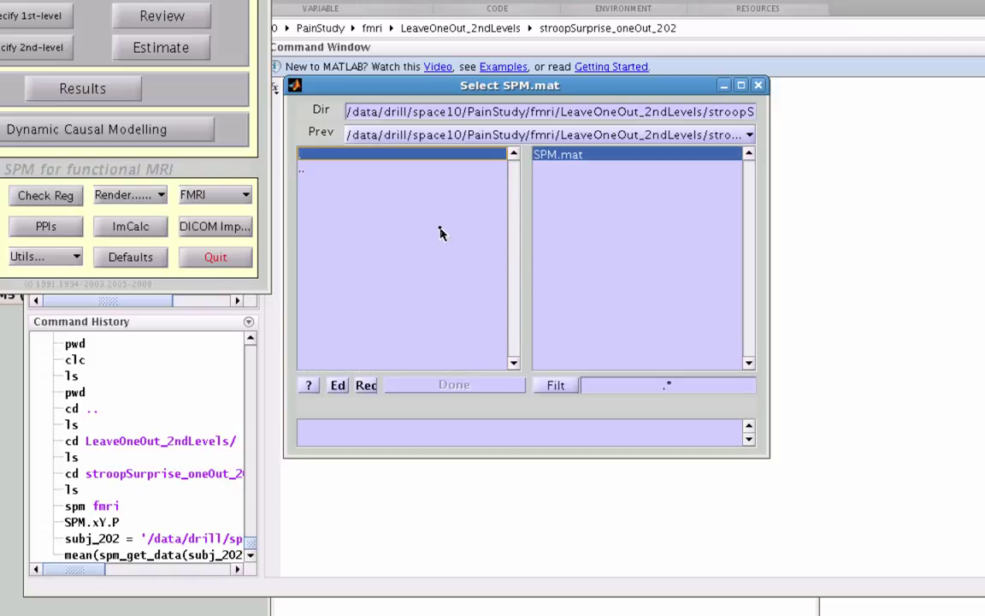
pyautogui.click(665, 225)
pyautogui.click(454, 385)
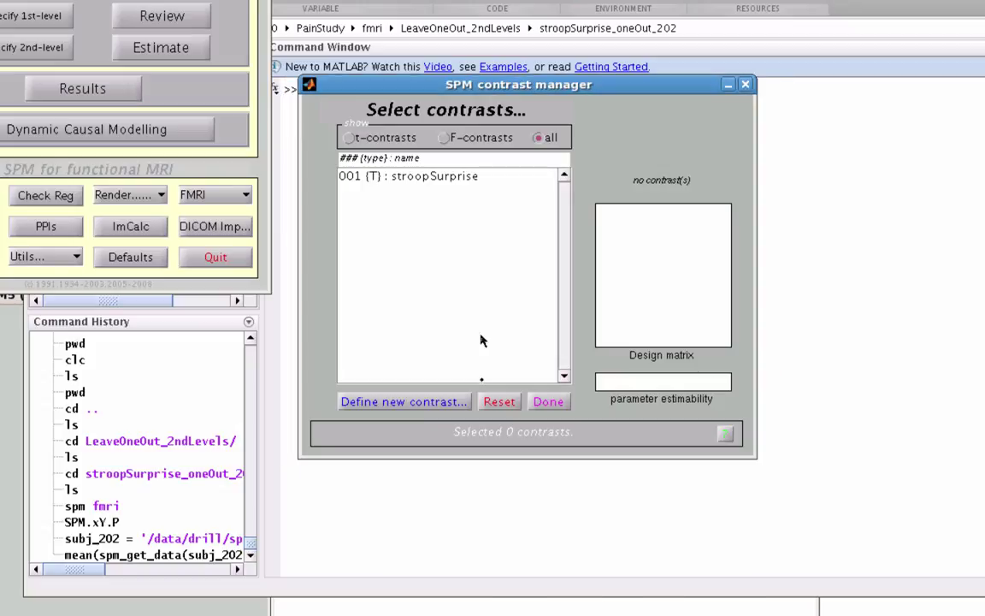
pyautogui.doubleClick(426, 199)
# Threshold with no mask or ROI, no correction, p<0.02 and a 360-voxel extent.
pyautogui.click(219, 315)
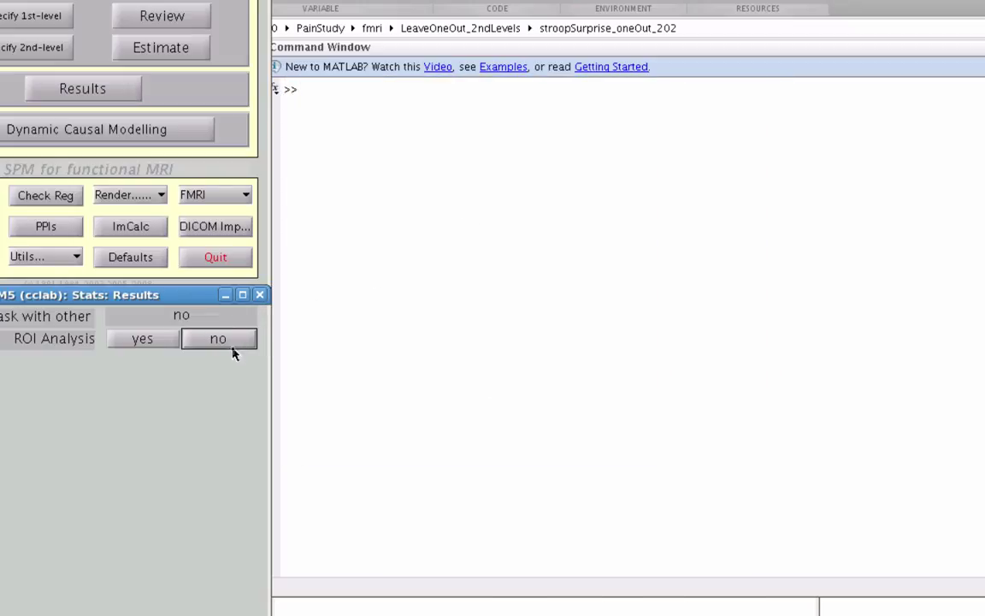
pyautogui.click(219, 339)
pyautogui.press('Return')
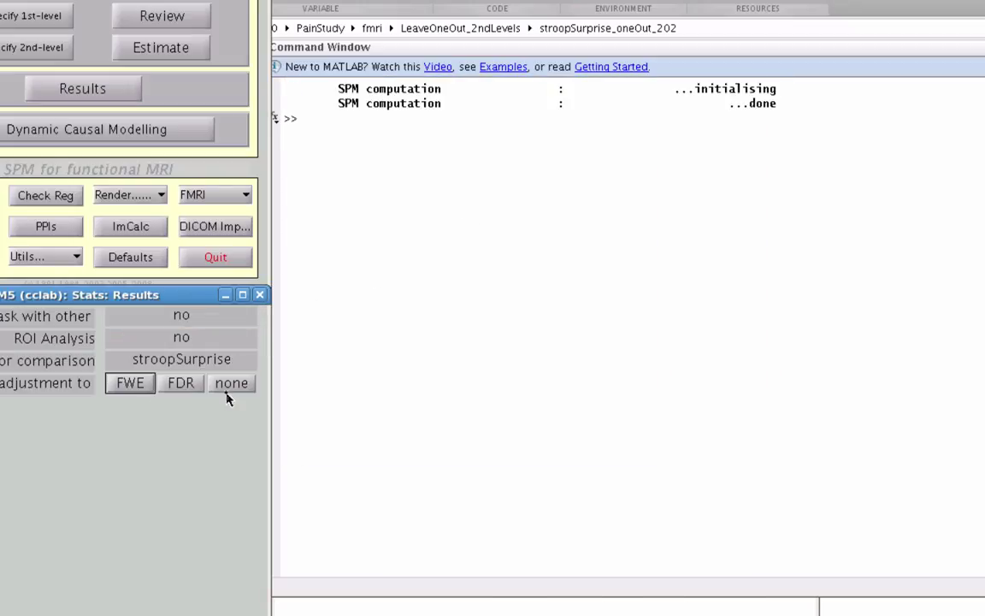
pyautogui.click(243, 385)
pyautogui.write('0.02')
pyautogui.press('Return')
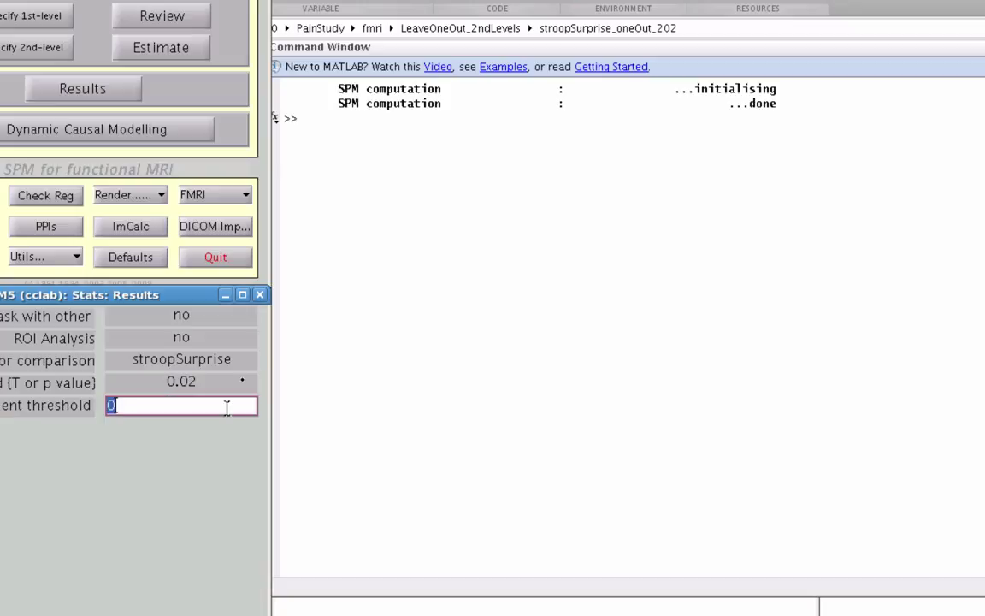
pyautogui.write('360')
pyautogui.press('Return')
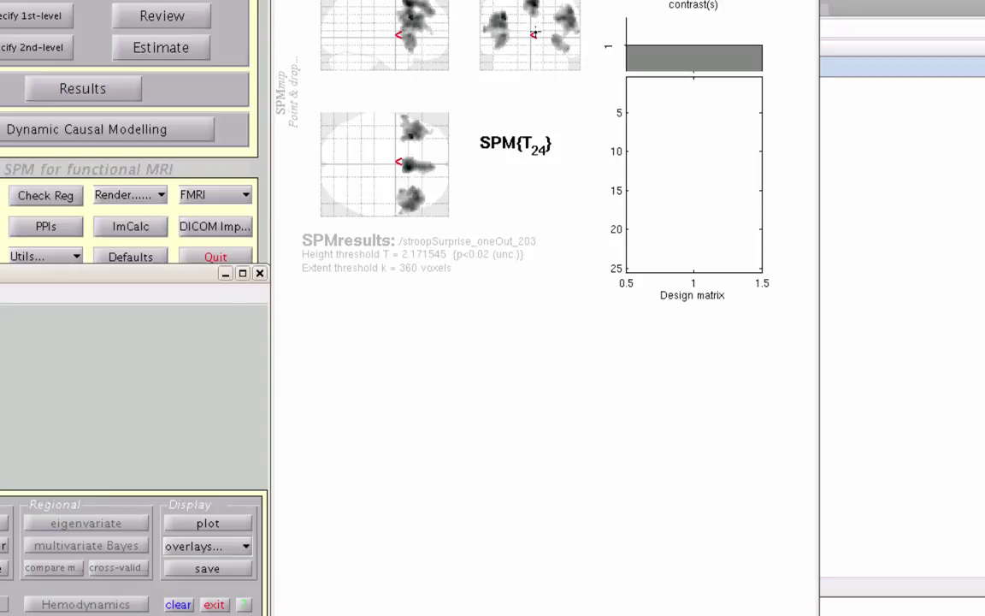
# Go to the global maximum, show the local-maxima table and select the peak at 6 18 42.
pyautogui.click(534, 6)
pyautogui.click(3, 497)
pyautogui.click(760, 366)
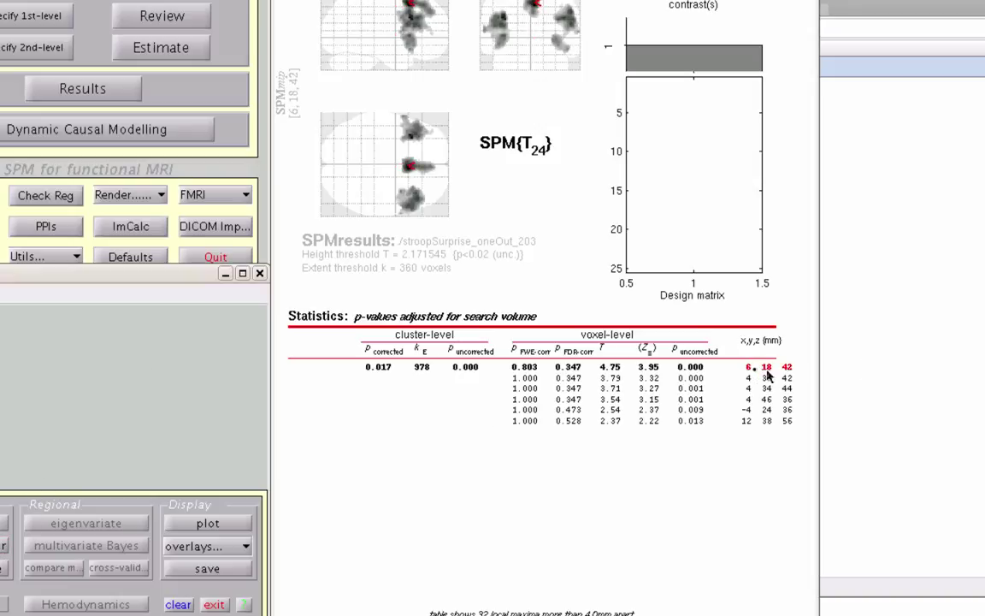
pyautogui.click(969, 374)
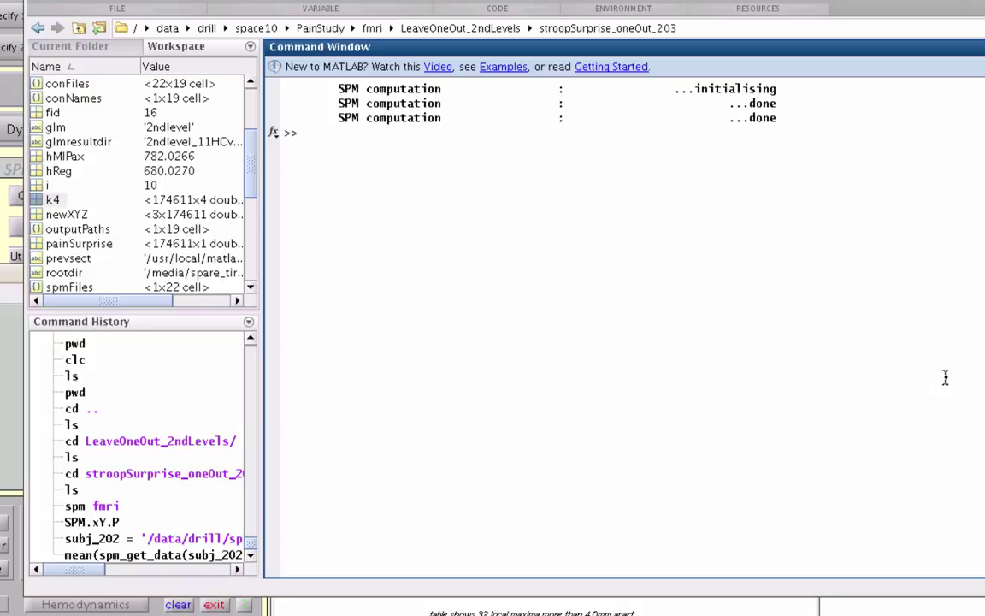
# Edit the recalled subj_202 assignment to store subject 203's path as subj_203.
pyautogui.press('Up')
pyautogui.press('Up')
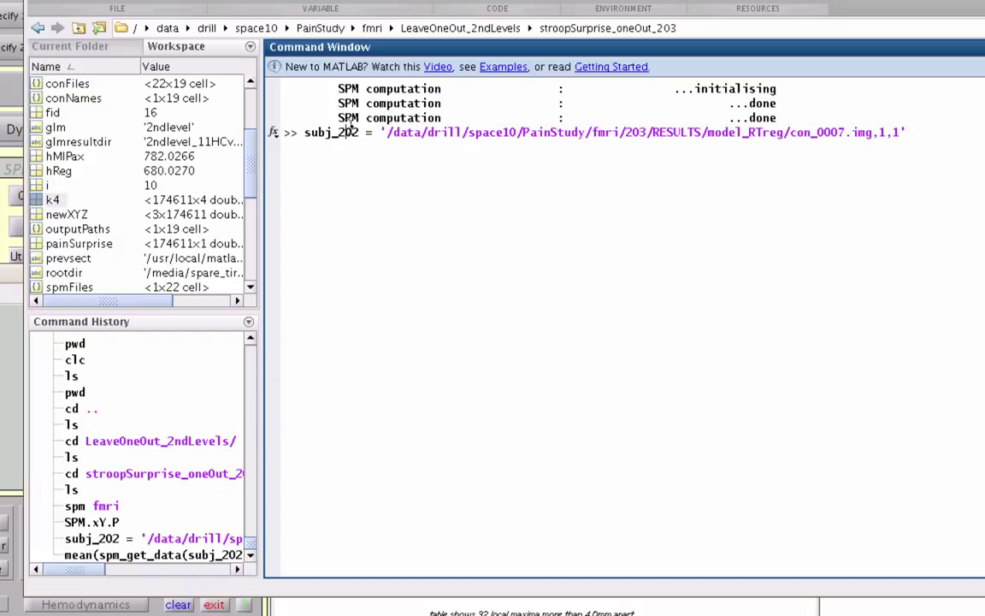
pyautogui.press('BackSpace')
pyautogui.write('3')
pyautogui.press('Return')
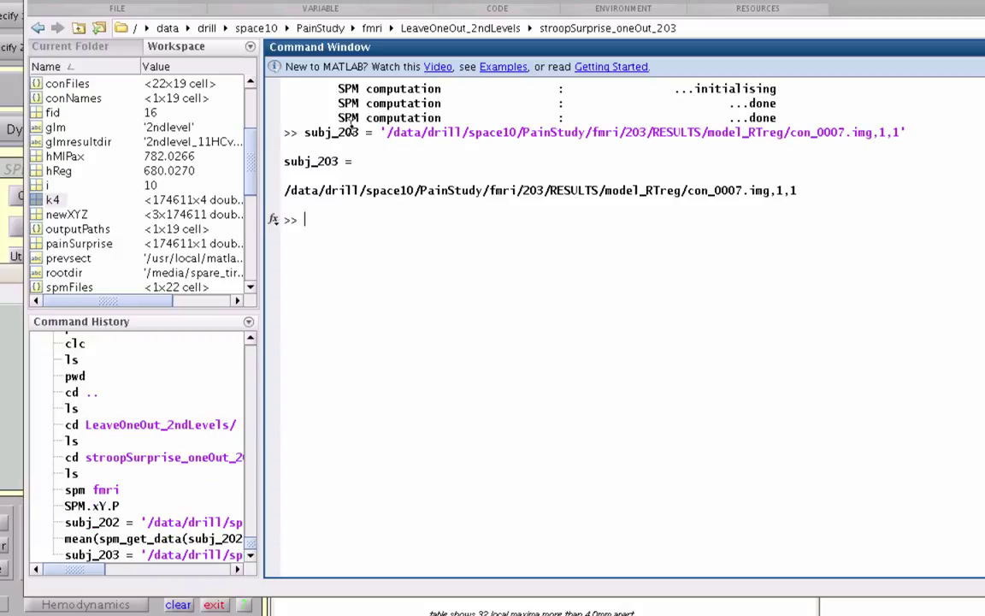
# Rerun the mean spm_get_data calculation for subj_203, giving -0.24864.
pyautogui.press('Up')
pyautogui.press('Down')
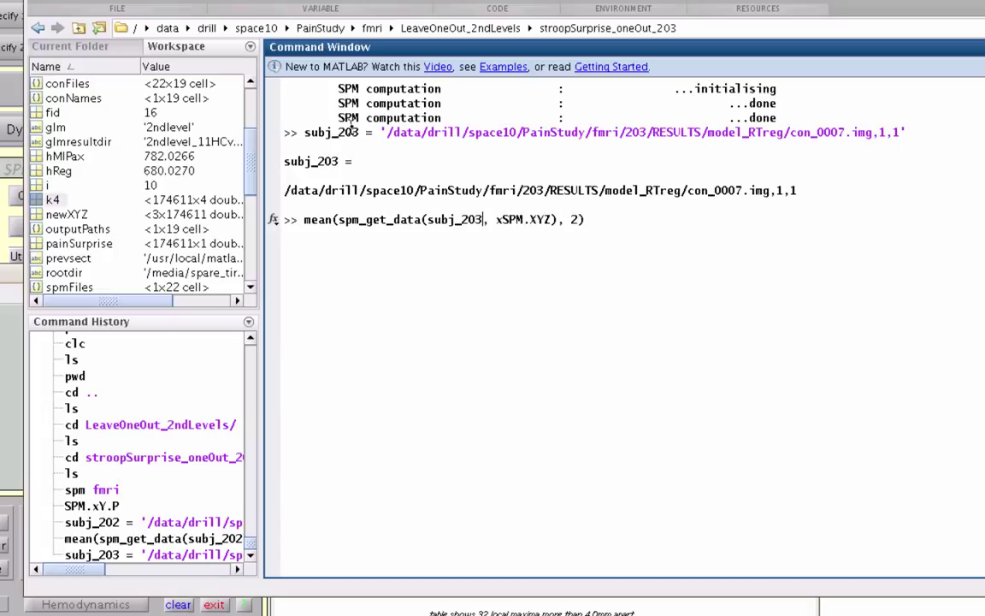
pyautogui.press('Return')
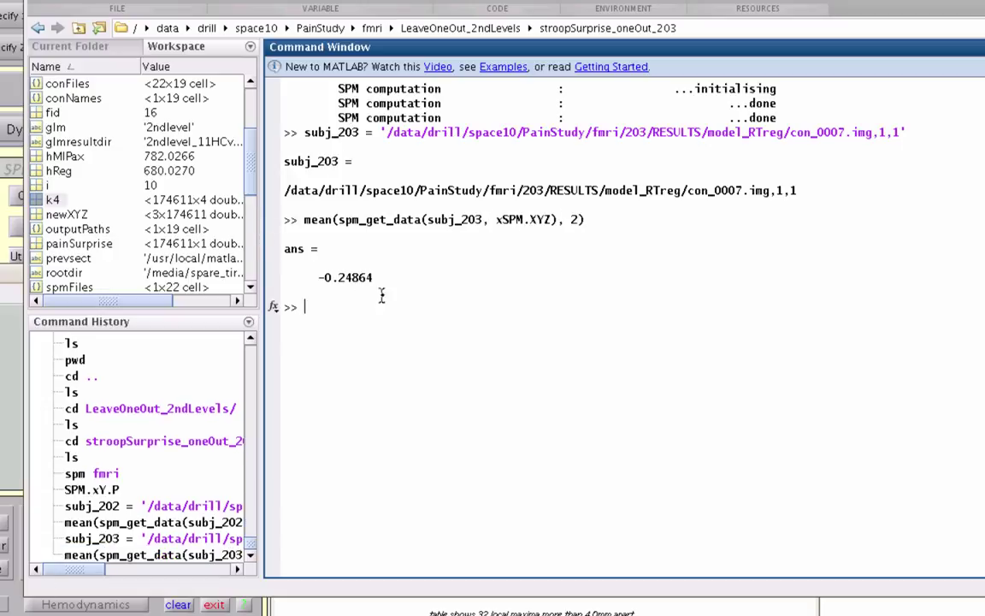